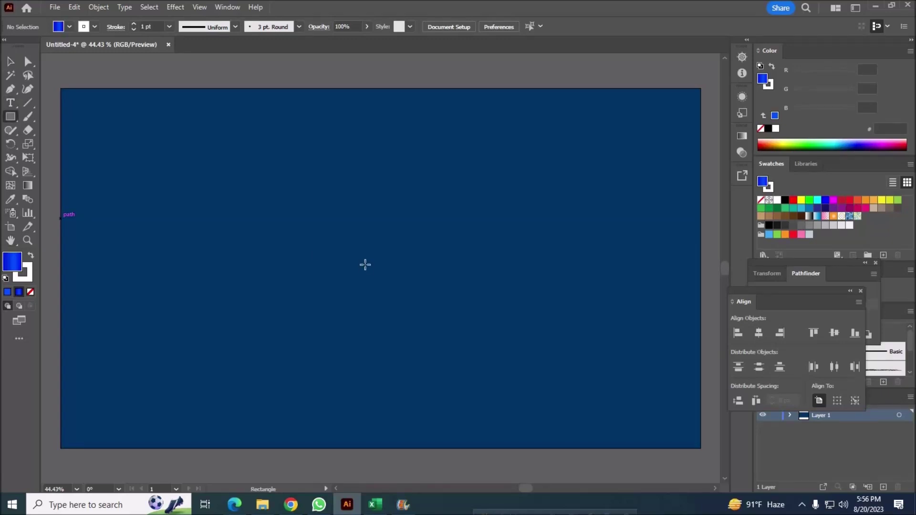
Draw a square near the artboard centre and rotate it 45° into a diamond.
mouse_move(367, 249)
mouse_down()
mouse_move(388, 291)
mouse_move(411, 291)
mouse_up()
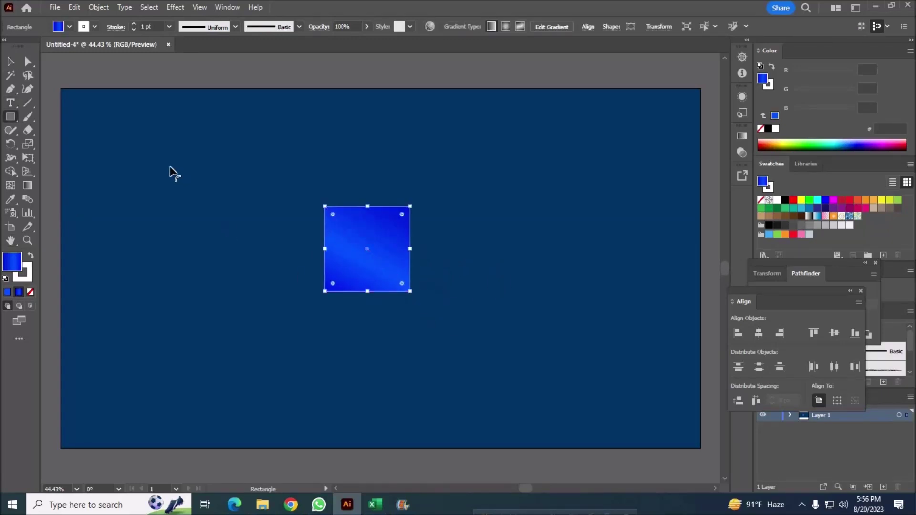
click(11, 61)
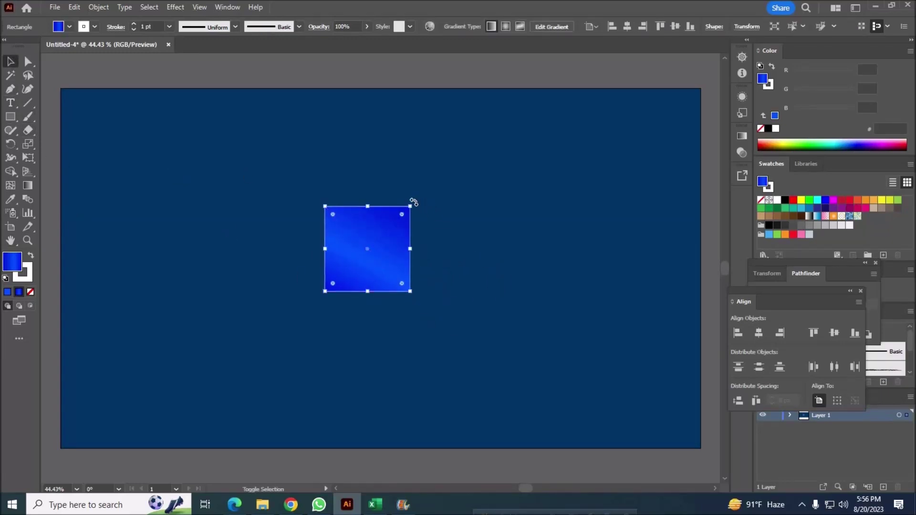
mouse_move(433, 292)
mouse_down()
mouse_move(399, 260)
mouse_move(414, 212)
mouse_up()
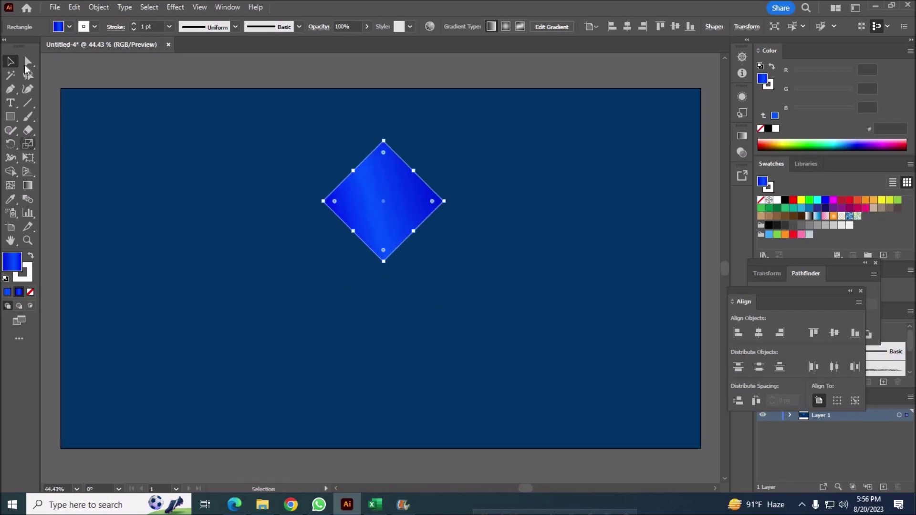
Round the diamond's side corners into a lens-shaped petal, then select it as a whole.
click(454, 190)
key(a)
click(430, 204)
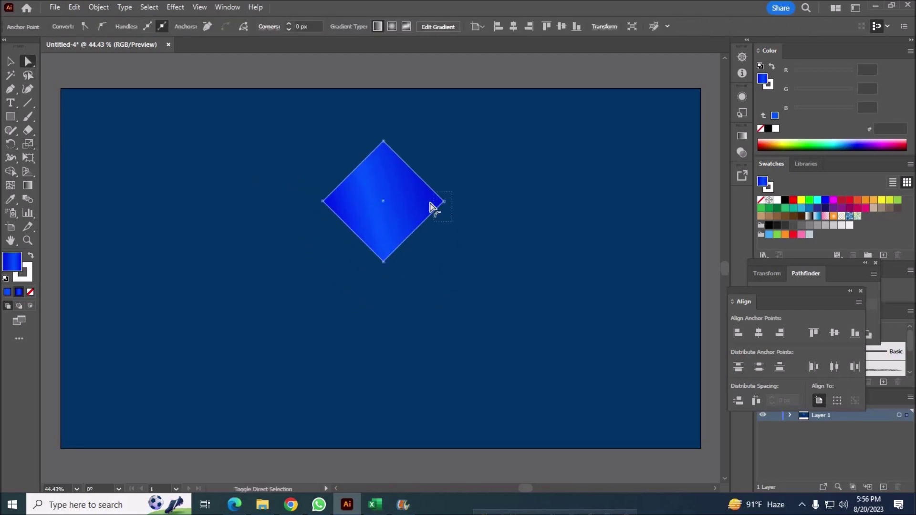
drag(334, 201, 313, 244)
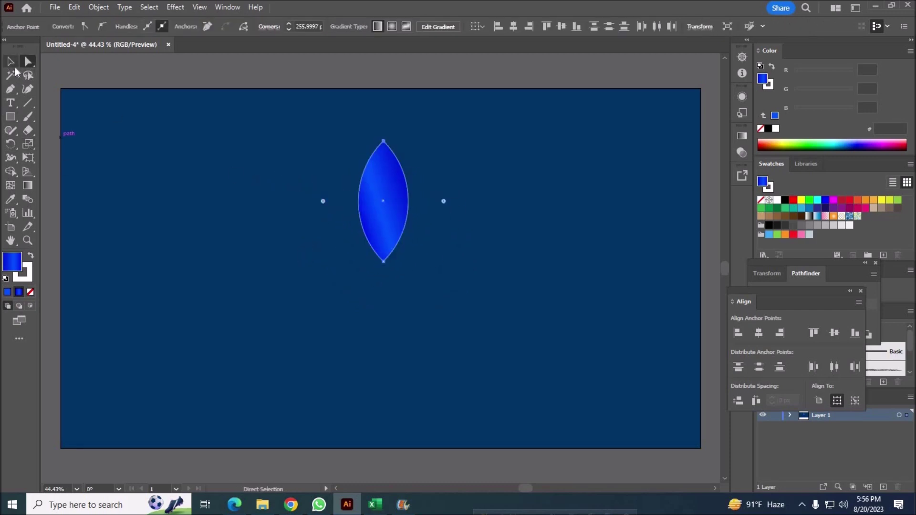
key(v)
click(378, 231)
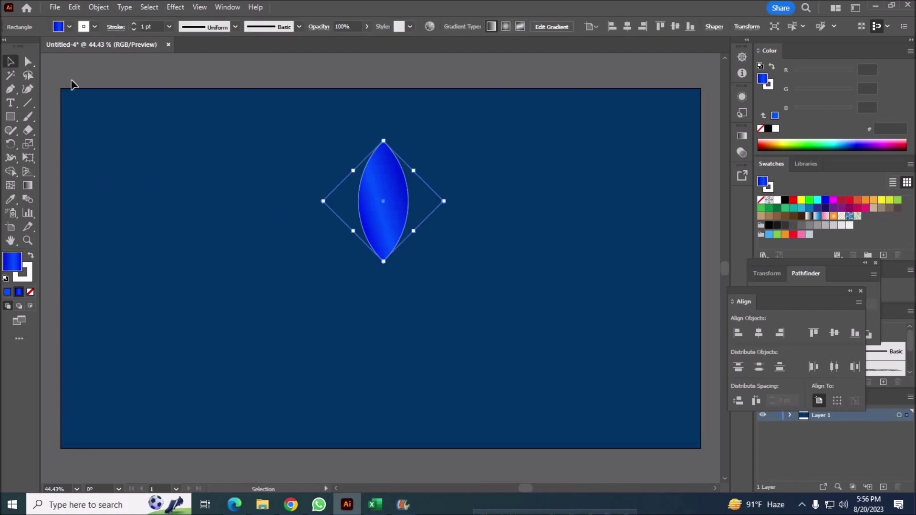
Repeat the petal radially into a flower, pull the petals inward and raise it.
click(98, 7)
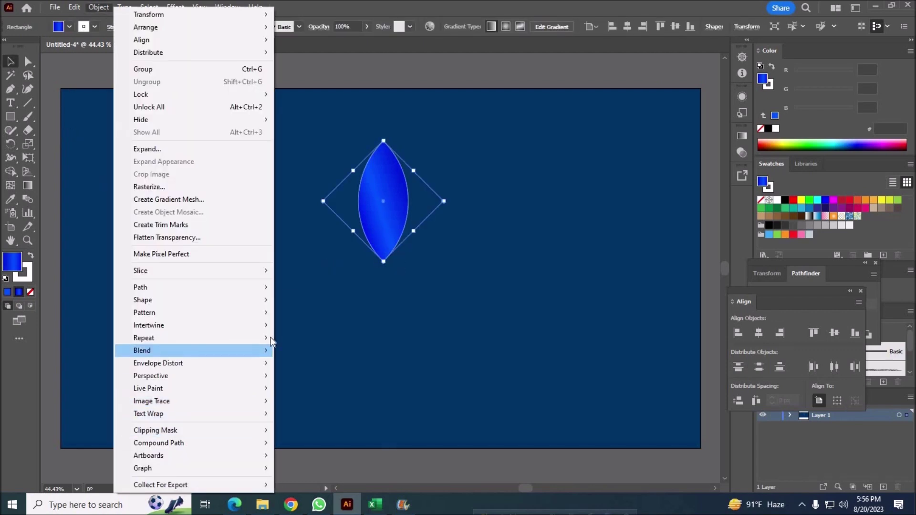
click(325, 338)
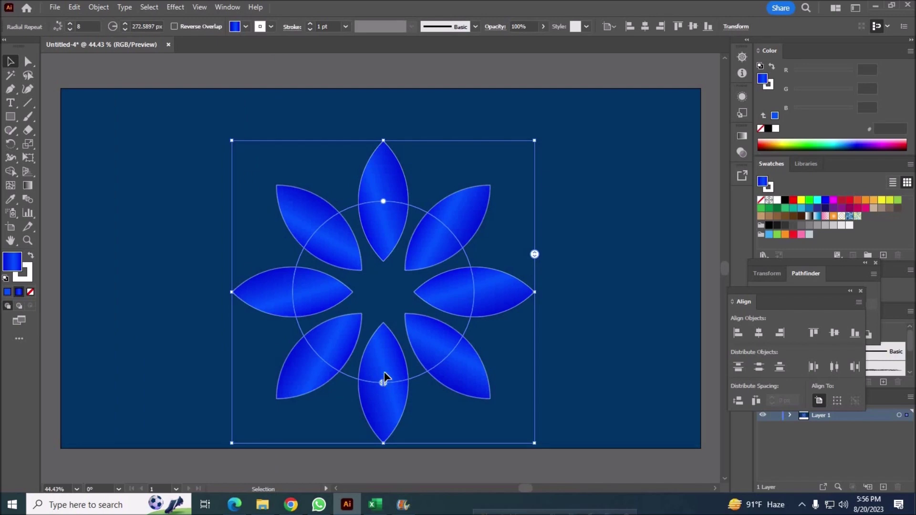
drag(382, 205, 376, 233)
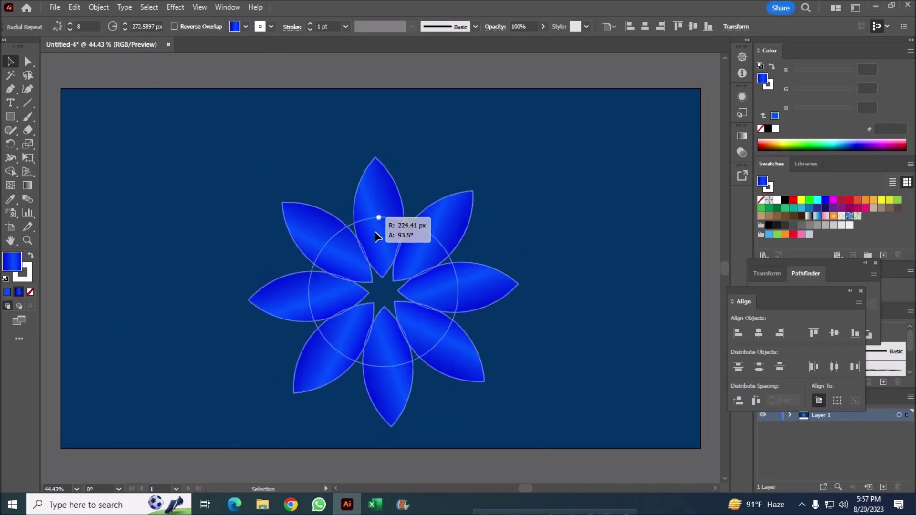
drag(370, 173, 367, 129)
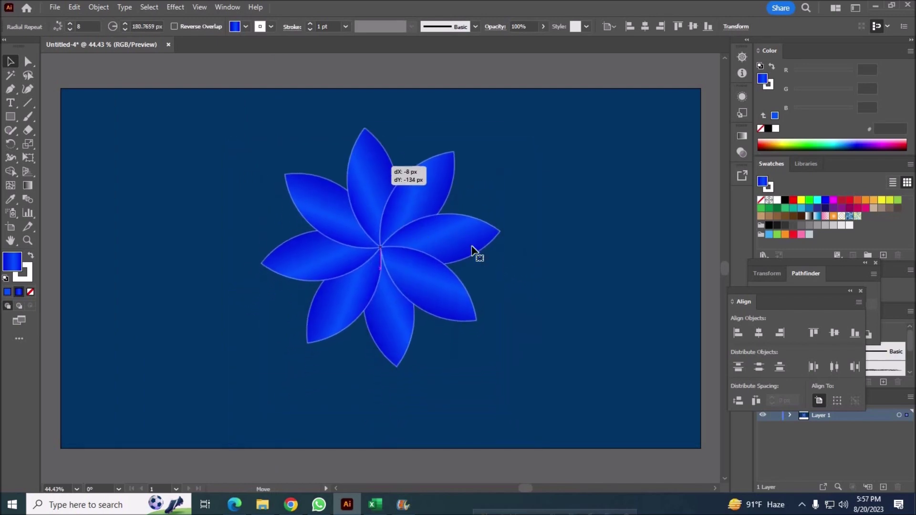
Paste a copy of the flower in front and shrink it into a small centre flower.
click(74, 7)
key(Return)
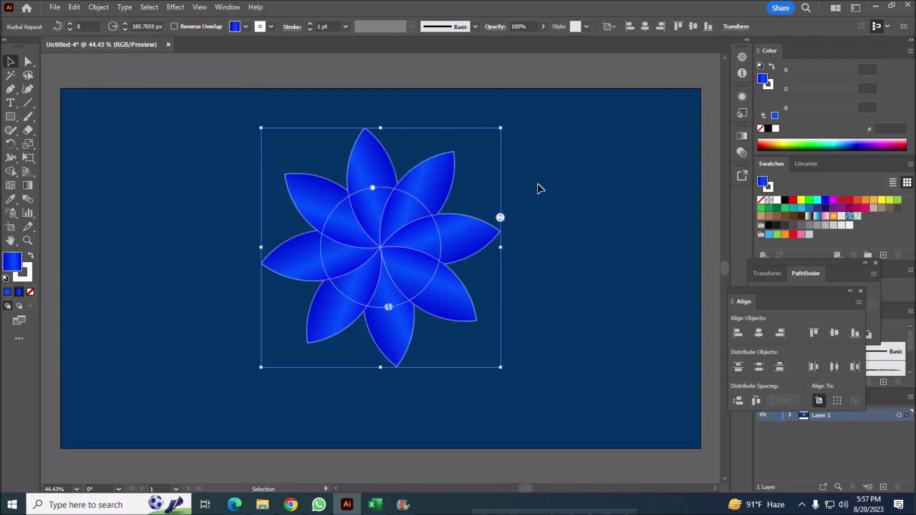
drag(497, 139, 443, 222)
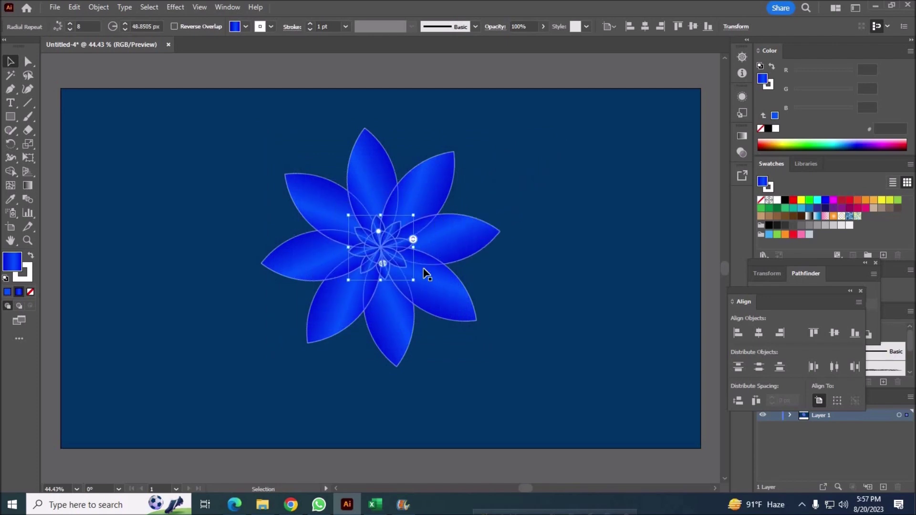
double_click(404, 248)
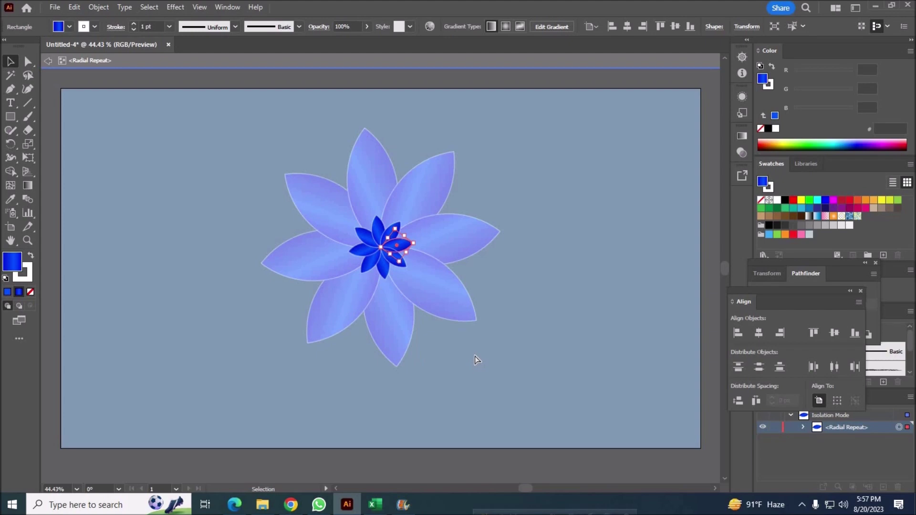
Undo the small centre copy, returning to the full eight-petal flower.
key(ctrl+z)
click(510, 312)
click(404, 291)
click(77, 8)
click(105, 87)
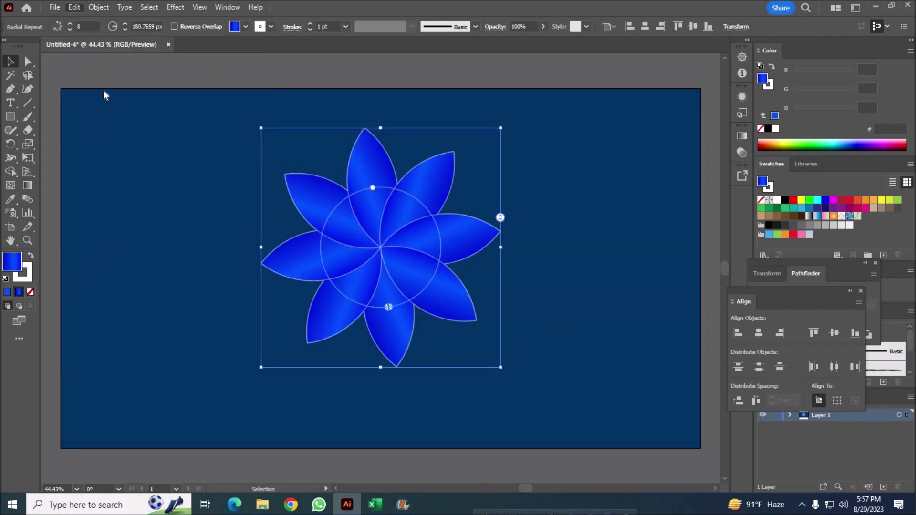
Shrink a flower copy into the centre, rotate it slightly, and enter then leave its group.
drag(491, 155, 428, 204)
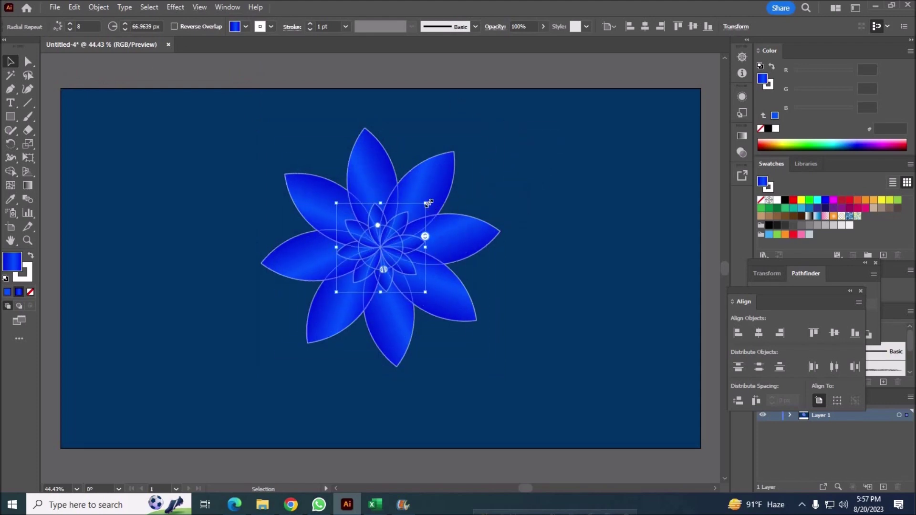
mouse_move(431, 198)
mouse_down()
mouse_move(440, 210)
mouse_move(446, 184)
mouse_up()
double_click(525, 209)
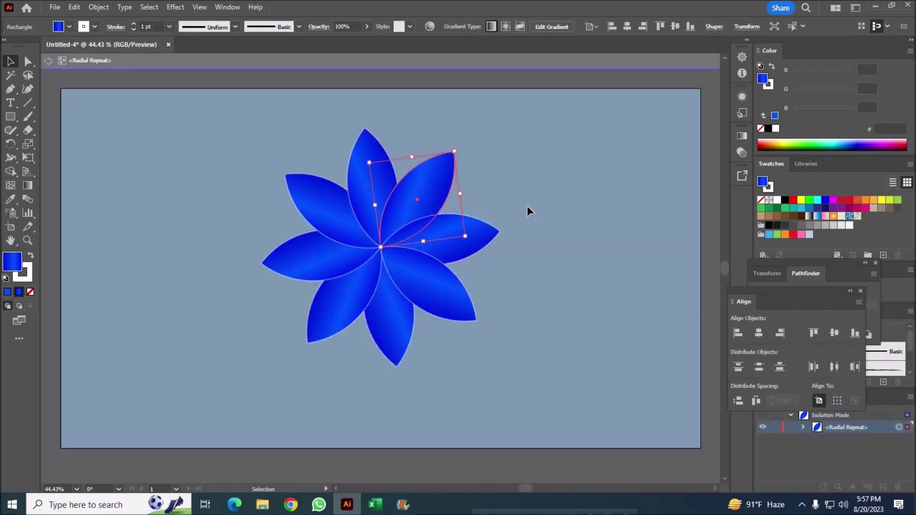
key(a)
double_click(530, 206)
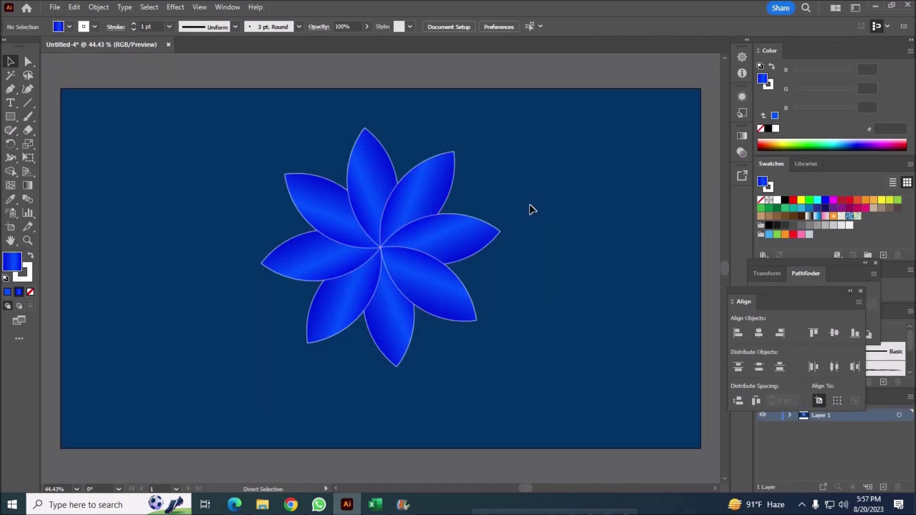
Return to the Selection tool and select the large flower.
key(v)
click(74, 7)
click(484, 357)
click(436, 273)
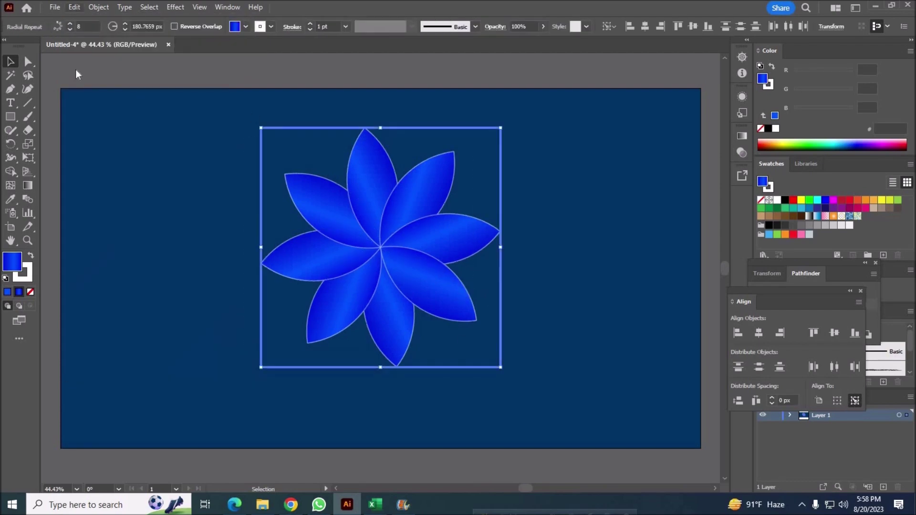
Paste a copy of the flower behind and shrink it into a small centre flower.
click(74, 7)
click(93, 62)
click(74, 7)
click(105, 100)
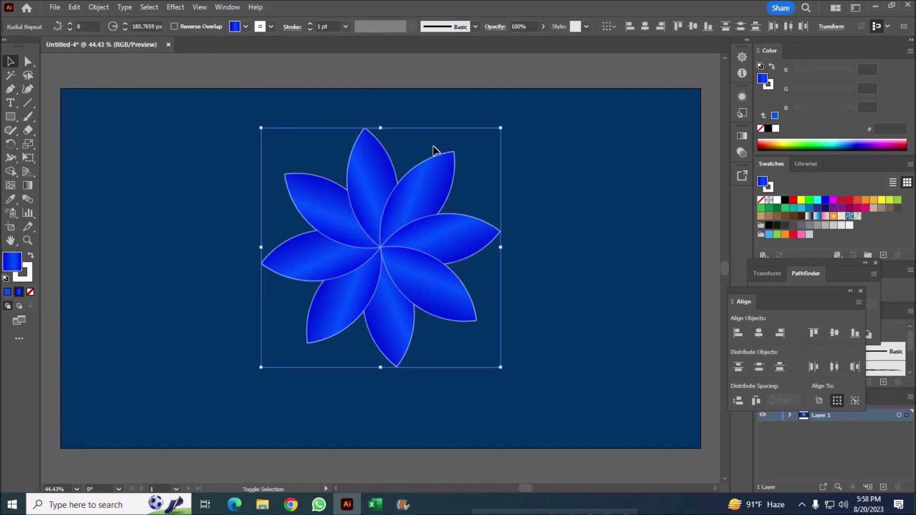
mouse_move(500, 127)
mouse_down()
mouse_move(454, 205)
mouse_move(470, 227)
mouse_up()
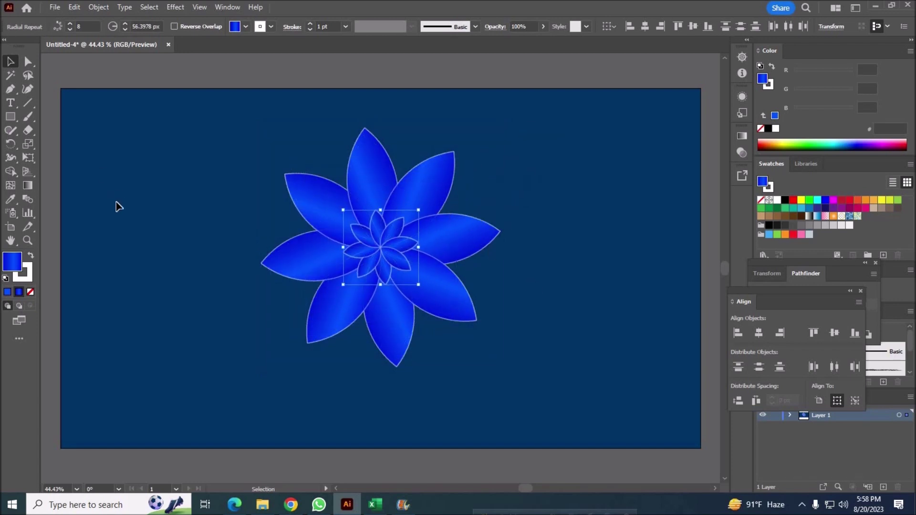
click(560, 363)
Adjust the outer ring's petal count and radius to twelve evenly spaced petals.
click(373, 190)
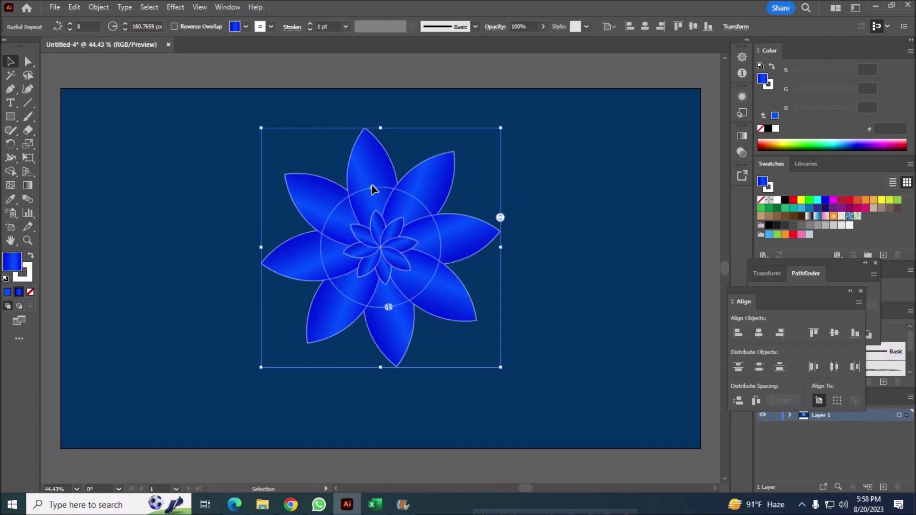
drag(500, 218, 500, 245)
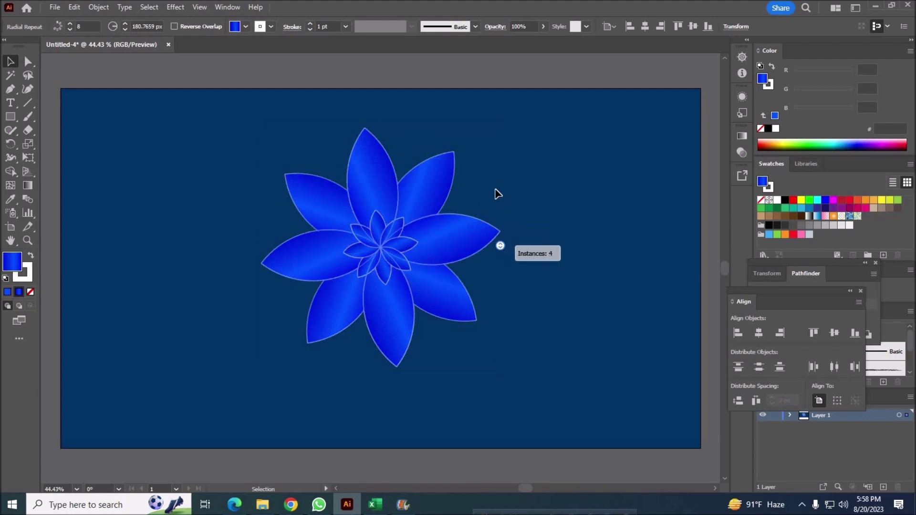
drag(495, 190, 493, 195)
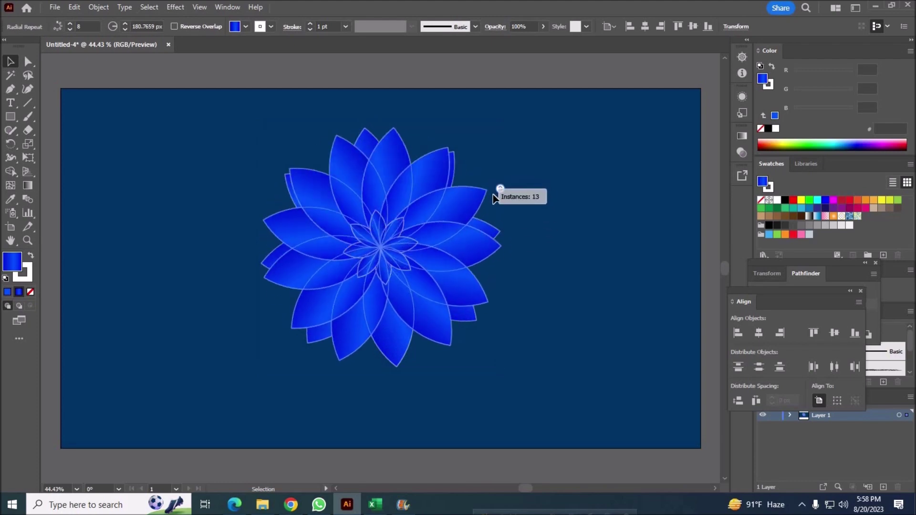
drag(494, 194, 498, 195)
mouse_move(367, 190)
mouse_down()
mouse_move(436, 246)
mouse_move(555, 264)
mouse_up()
mouse_move(502, 217)
mouse_down()
mouse_move(501, 239)
mouse_move(500, 190)
mouse_up()
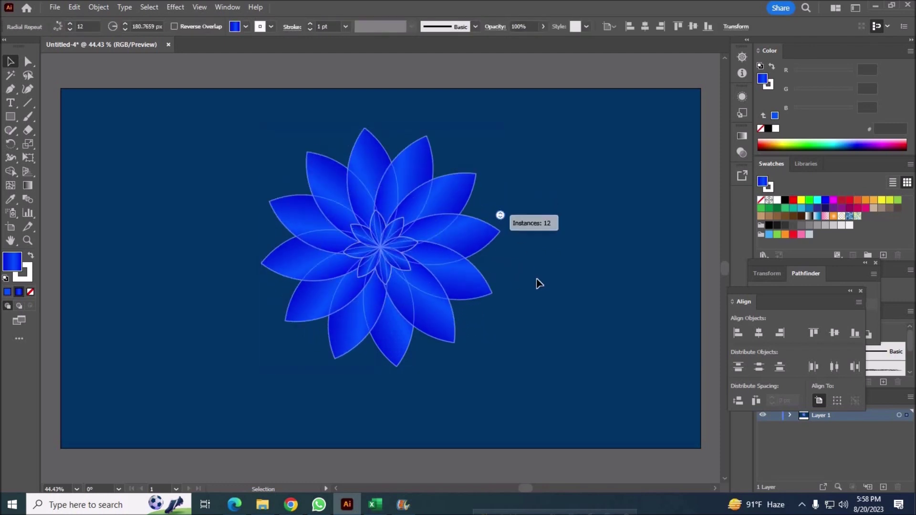
click(565, 290)
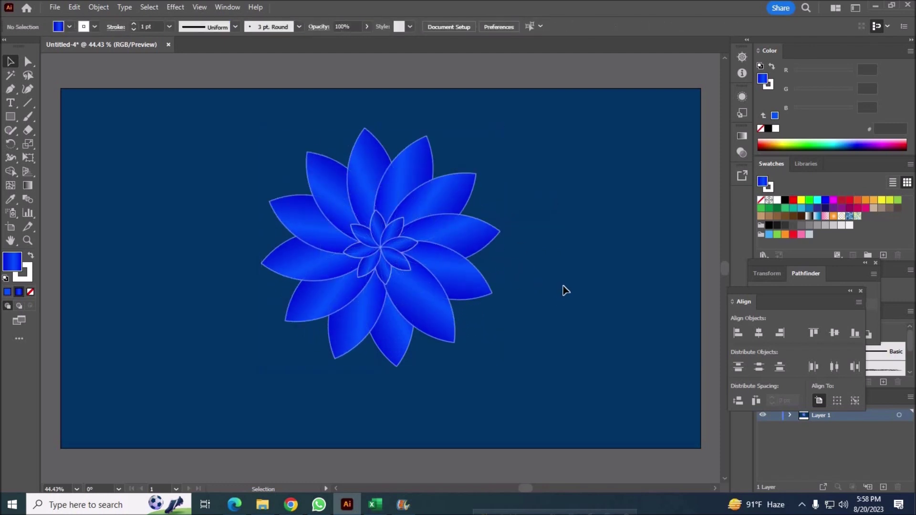
click(393, 266)
Set the small inner petal ring's stroke to None.
click(619, 367)
click(447, 288)
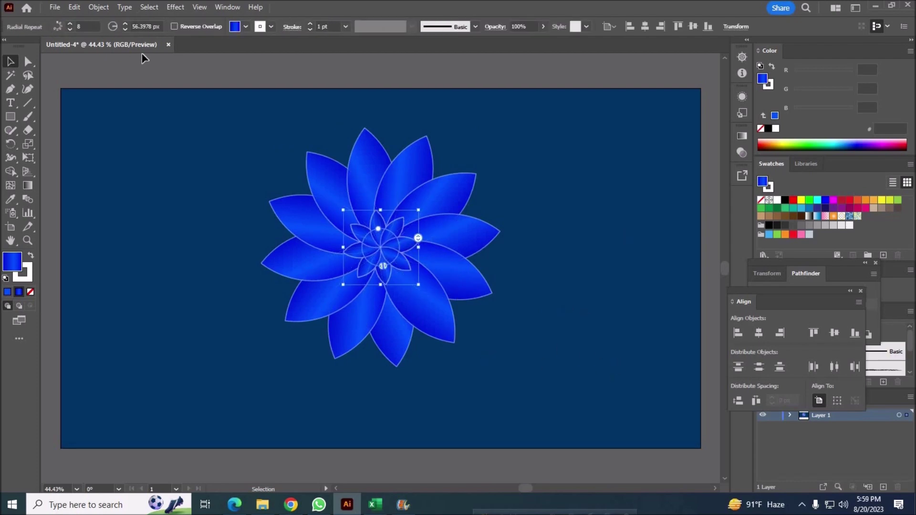
click(271, 27)
click(157, 78)
click(171, 204)
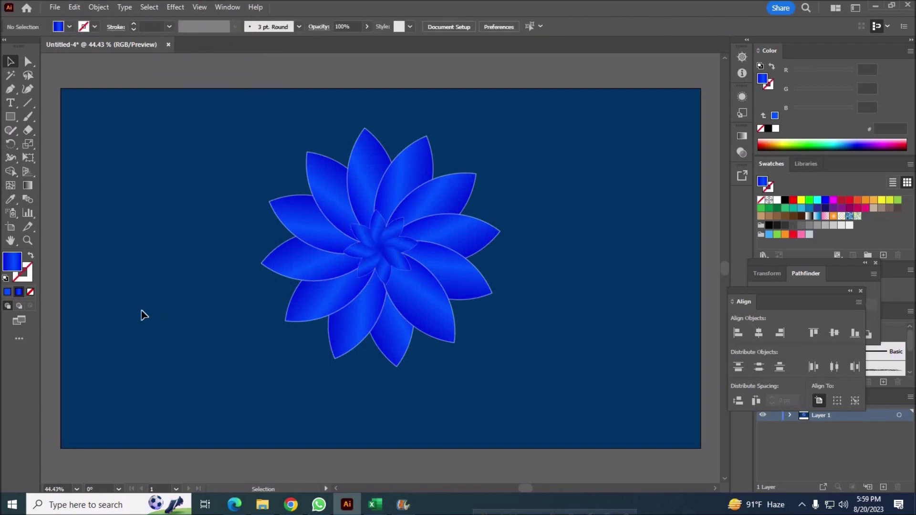
Review the inner petals' fill swatches, then deselect and reselect the inner ring.
click(378, 251)
click(246, 26)
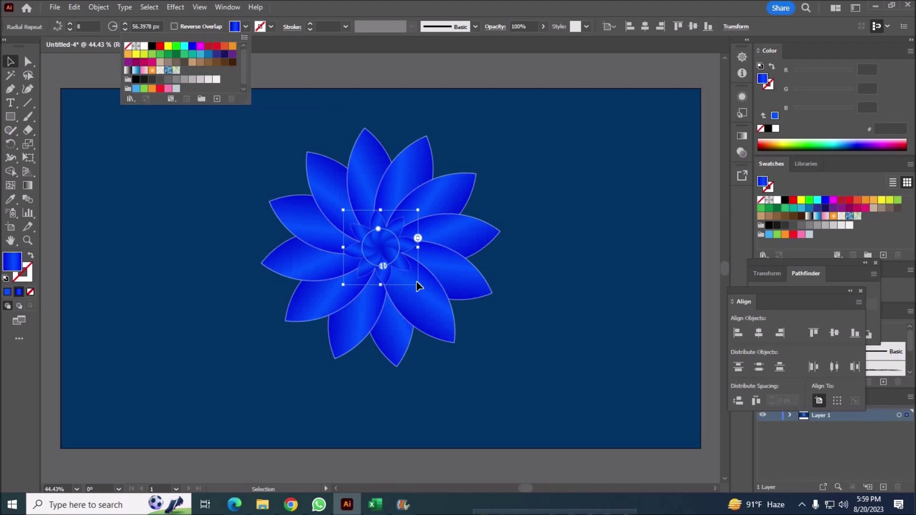
click(383, 256)
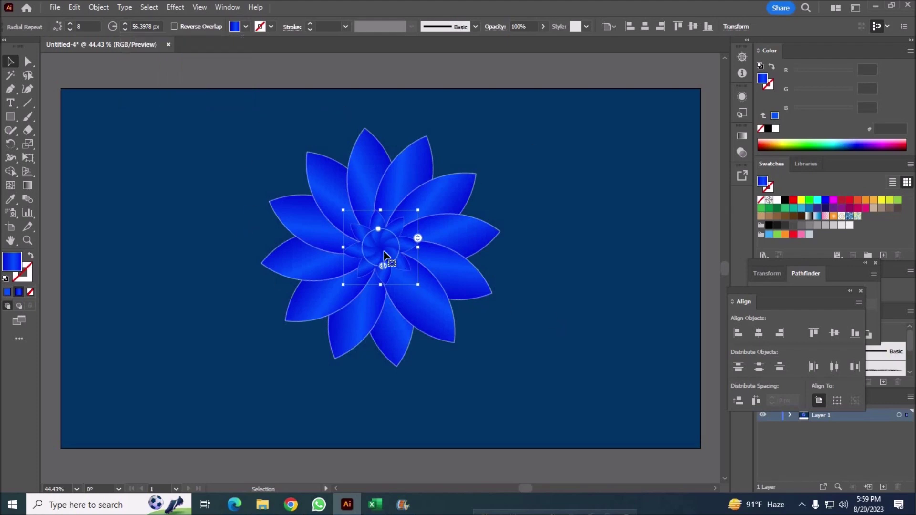
click(381, 229)
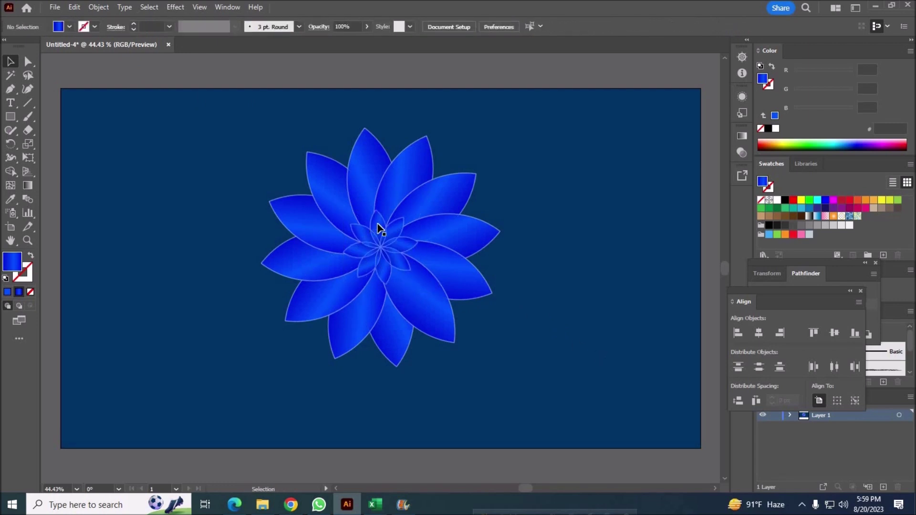
click(425, 276)
Enlarge the inner petal ring and set its number of instances to 10.
drag(427, 293, 453, 294)
click(552, 347)
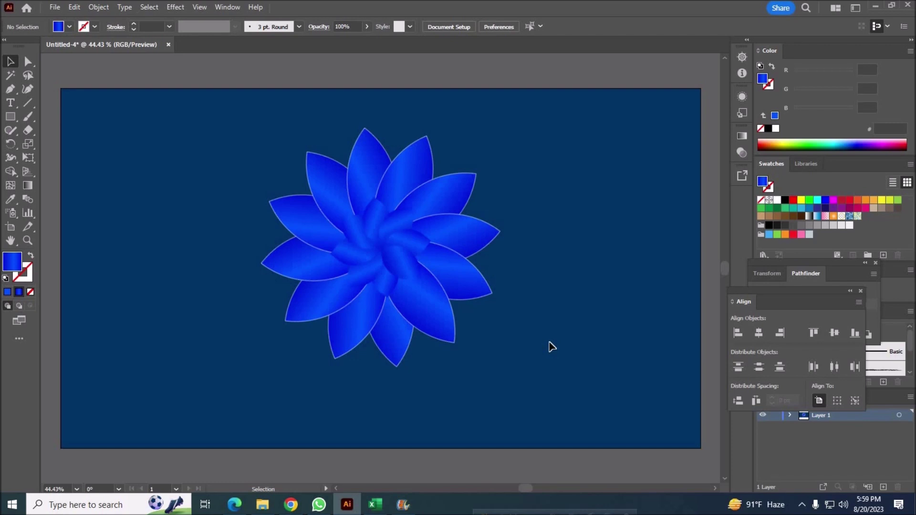
click(396, 267)
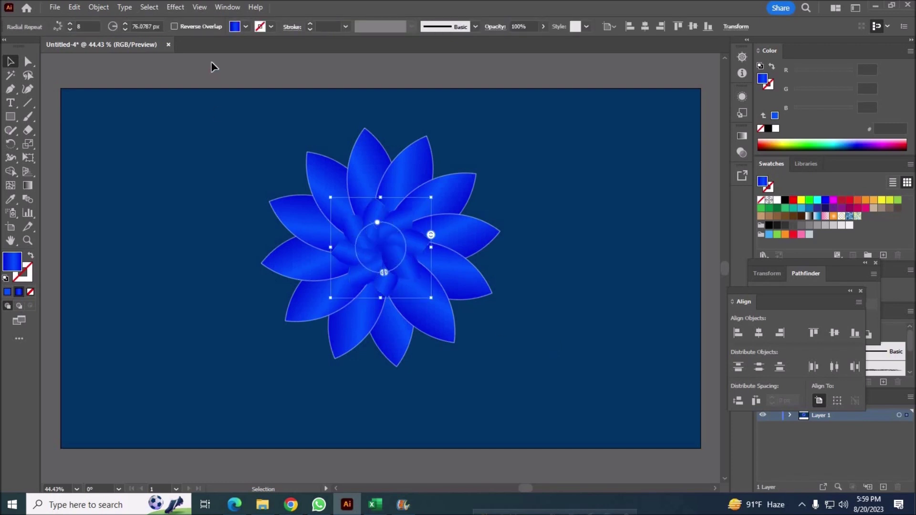
click(70, 29)
click(70, 29)
click(68, 22)
click(69, 22)
click(69, 21)
click(68, 21)
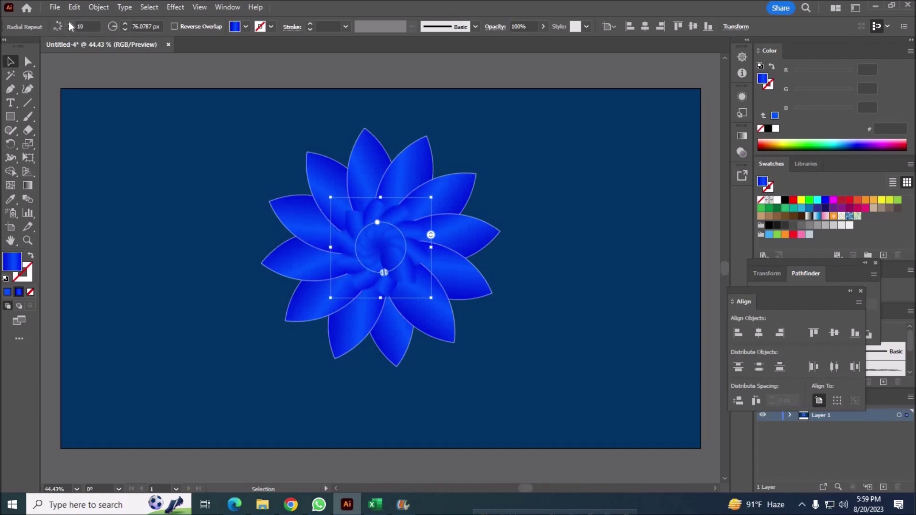
Expand the inner Radial Repeat into a group and set its opacity to 18%.
click(270, 28)
click(548, 300)
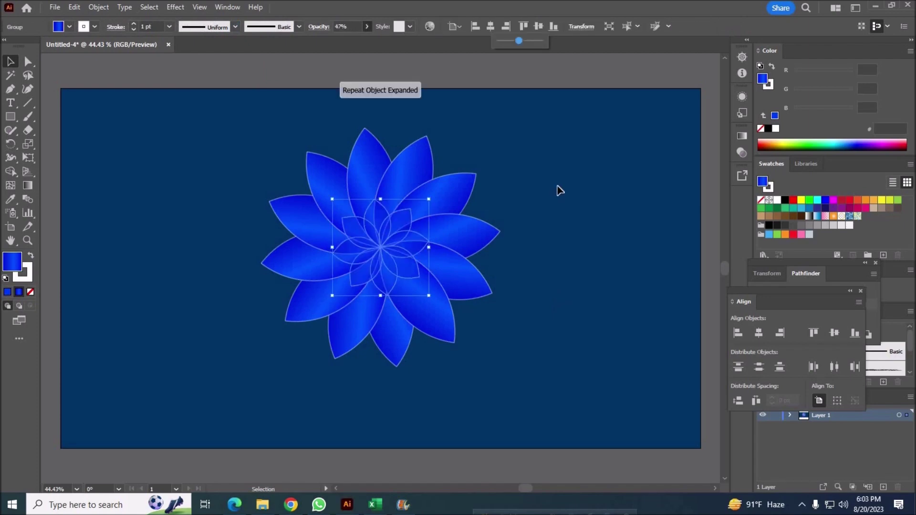
click(392, 245)
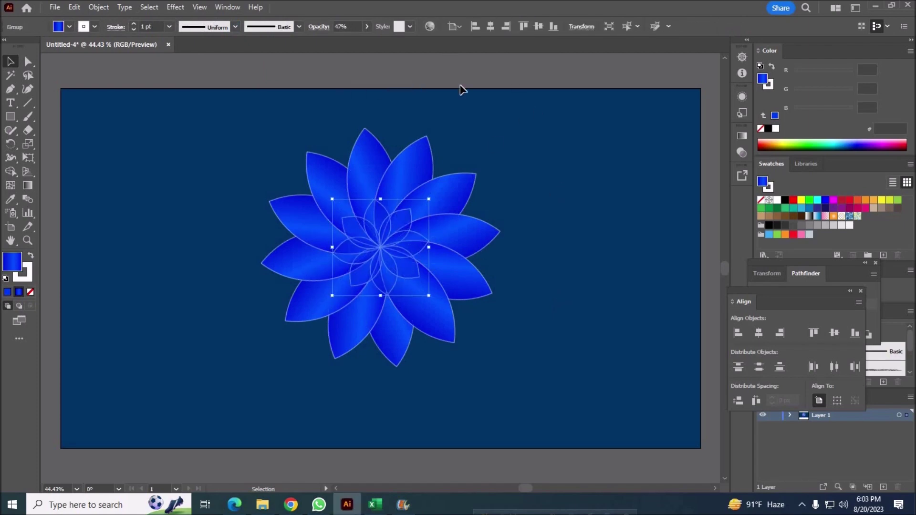
click(367, 27)
click(331, 42)
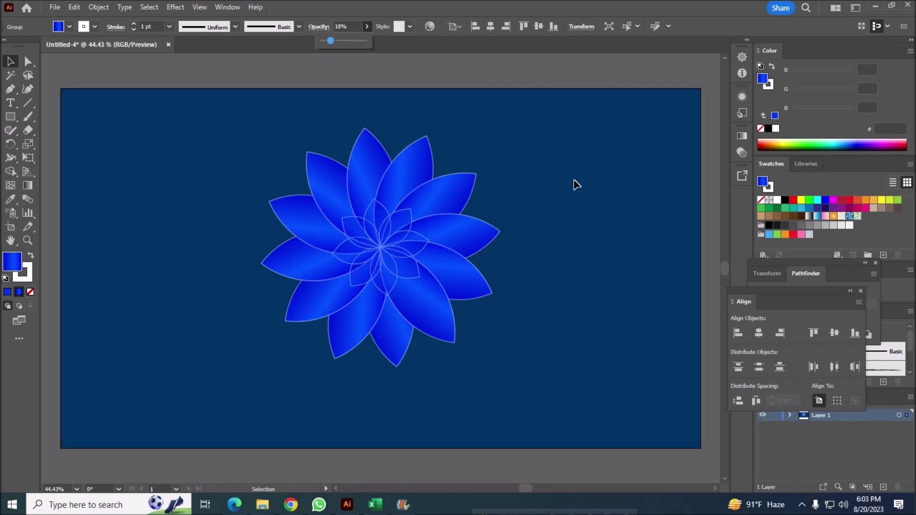
click(366, 27)
click(604, 258)
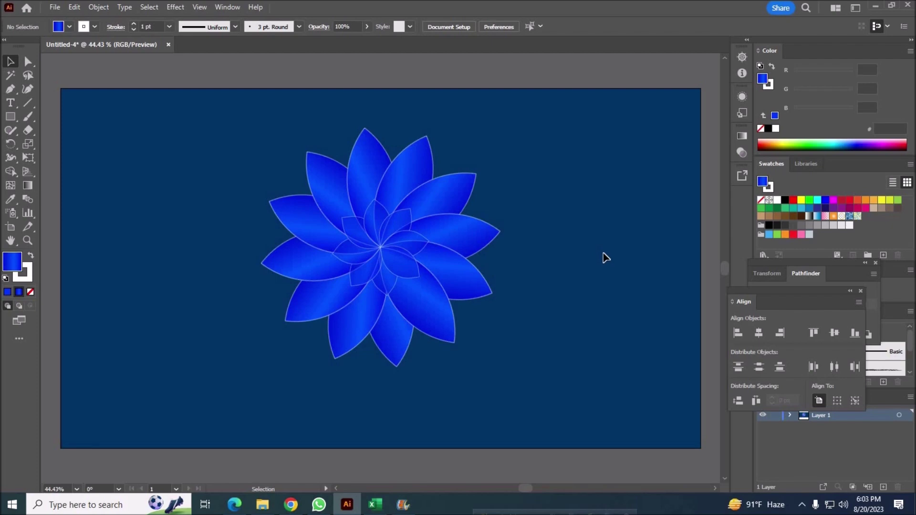
Give the whole flower a blue Multiply drop shadow: 75% opacity, 7 px offsets, 5 px blur.
key(ctrl+a)
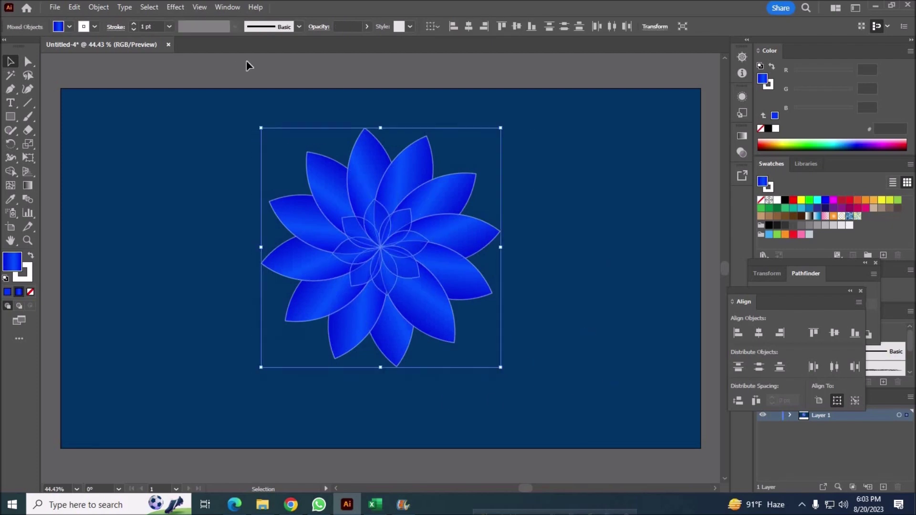
click(175, 7)
click(329, 139)
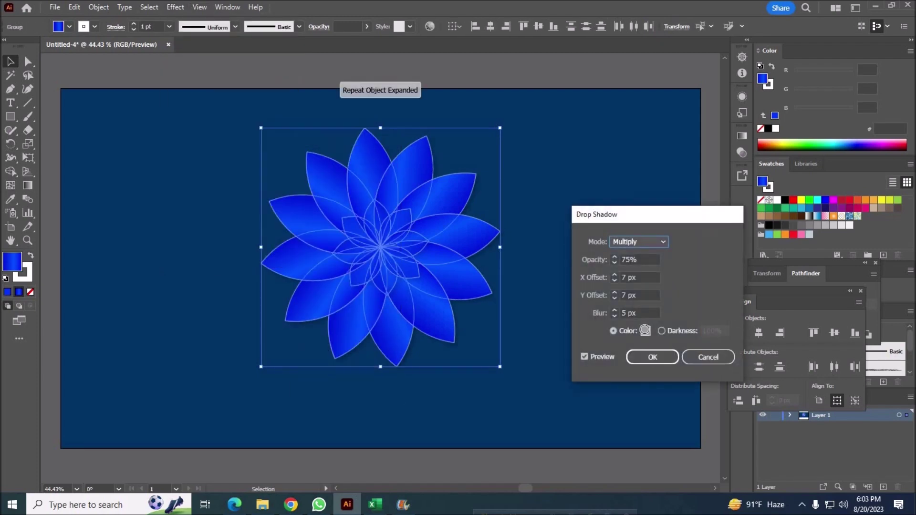
click(645, 330)
key(ctrl+v)
key(Return)
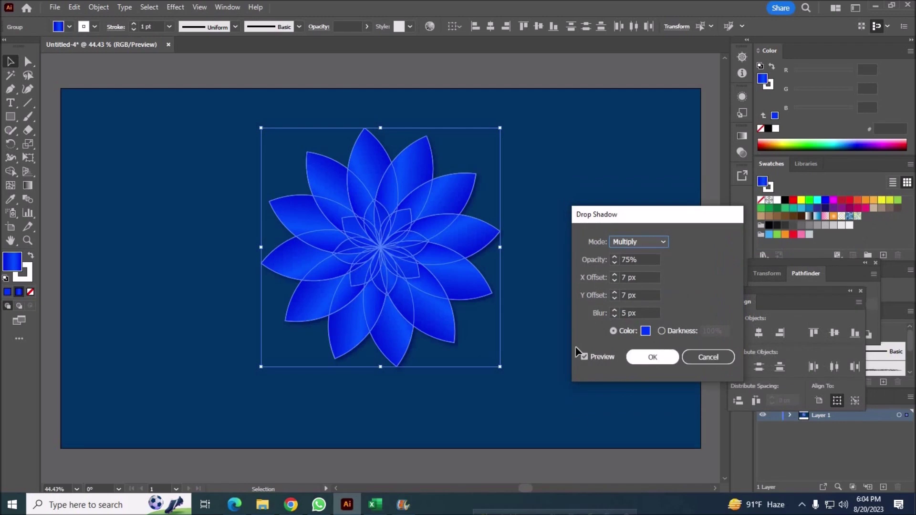
key(Return)
click(599, 362)
key(ctrl+a)
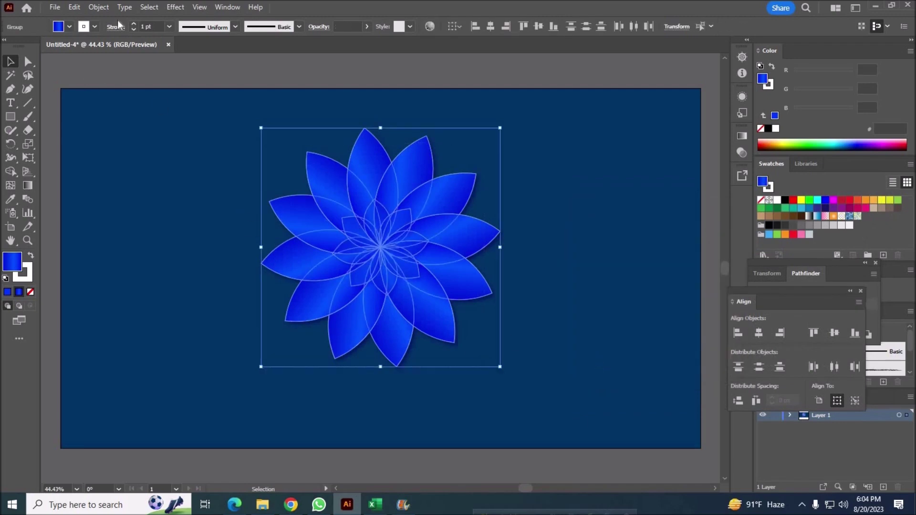
Apply an Object menu command to the flower and move it higher on the artboard.
right_click(343, 186)
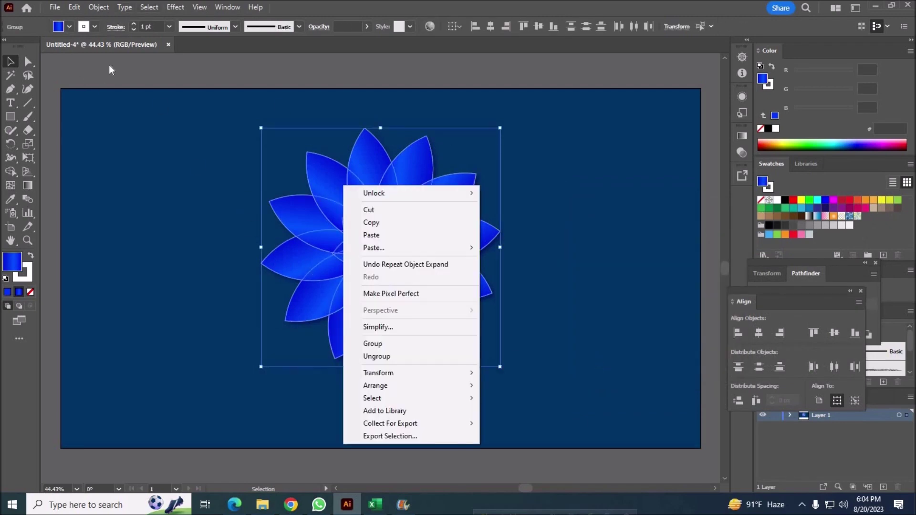
click(98, 7)
click(229, 68)
click(497, 331)
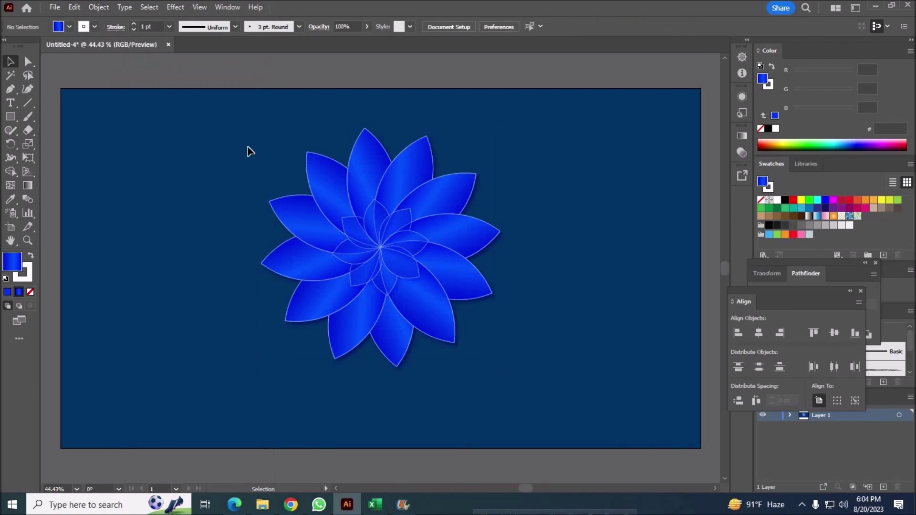
drag(322, 205, 318, 176)
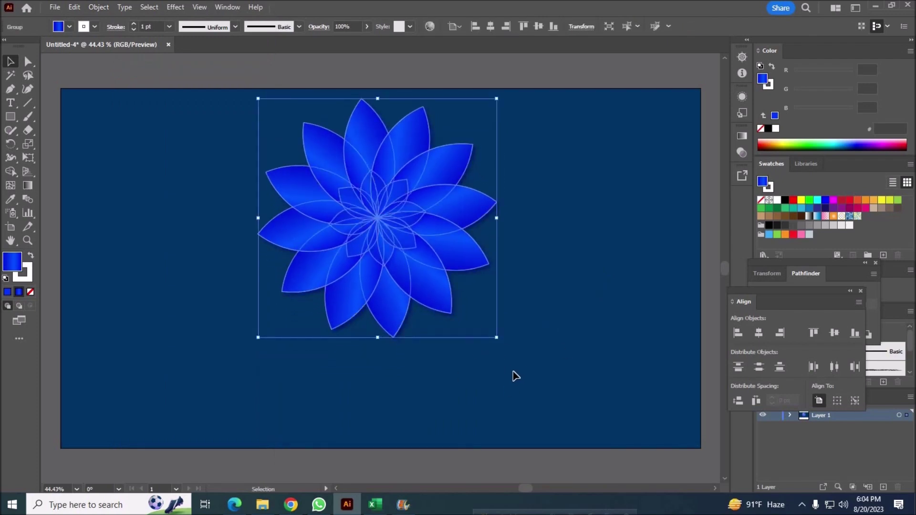
click(573, 384)
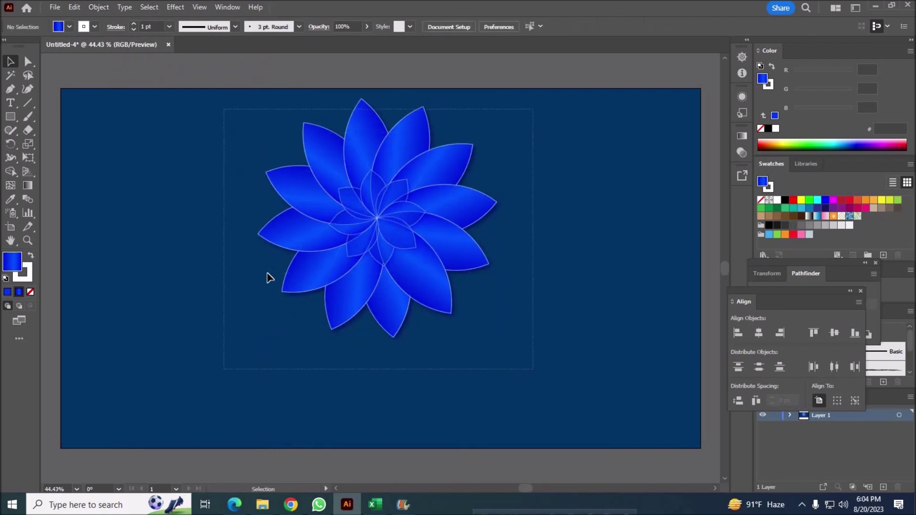
Select the whole flower group, then copy and paste it.
drag(260, 249, 532, 402)
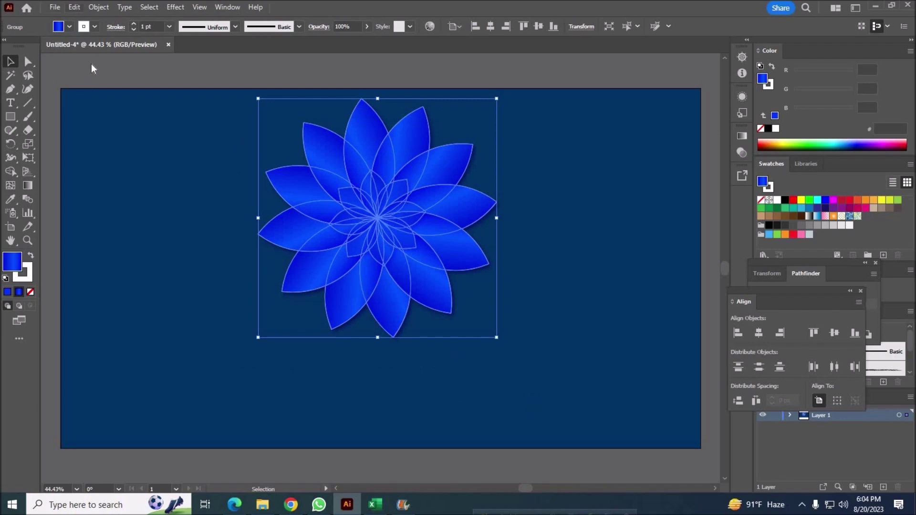
click(74, 6)
click(90, 62)
click(74, 7)
click(173, 125)
Move the flower copy down to the artboard's bottom edge and draw a wide rectangle across it.
mouse_move(392, 346)
mouse_down()
mouse_move(391, 474)
mouse_move(369, 479)
mouse_up()
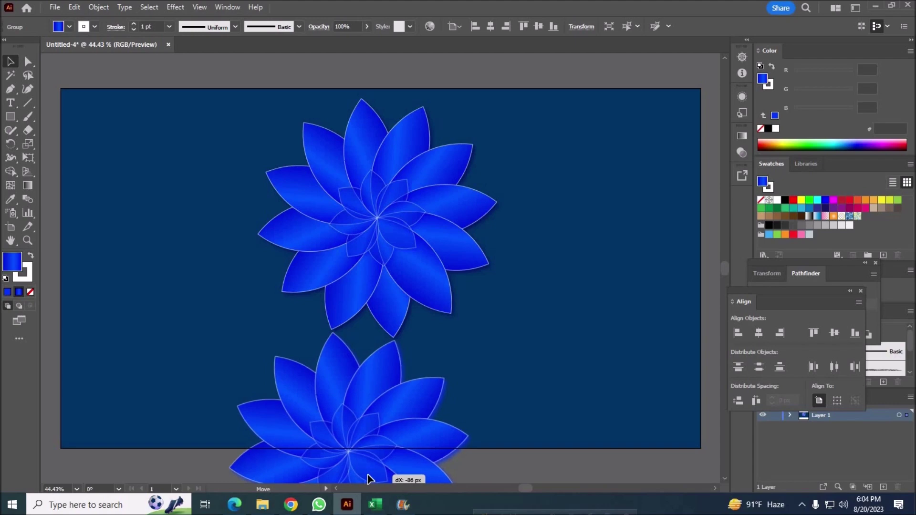
drag(368, 479, 367, 479)
click(601, 384)
key(m)
drag(61, 334, 707, 455)
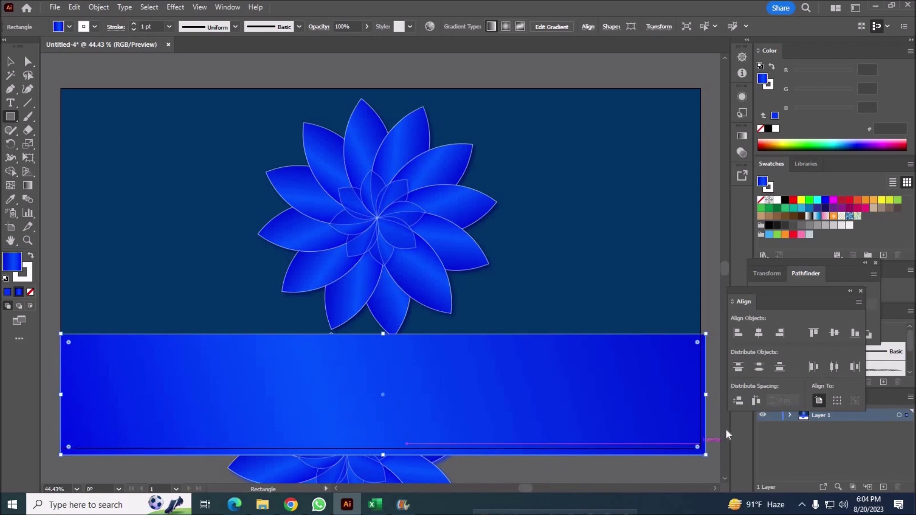
Fill the rectangle with the sampled navy background and apply the White, Black gradient.
click(11, 204)
click(169, 259)
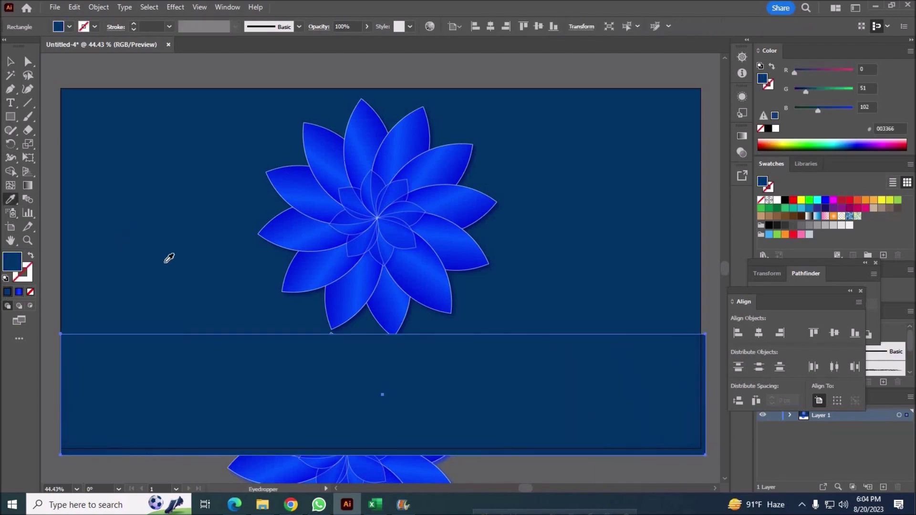
click(742, 136)
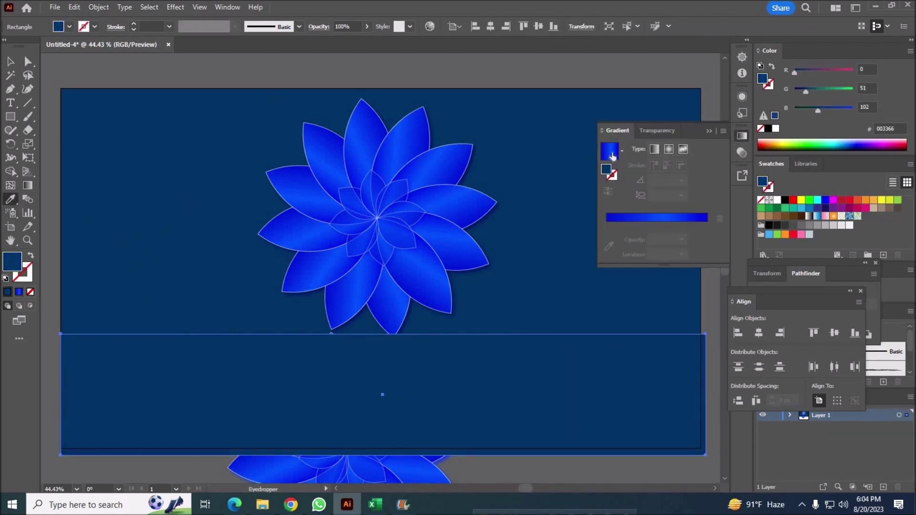
click(622, 151)
scroll(621, 212, up, 2)
click(573, 175)
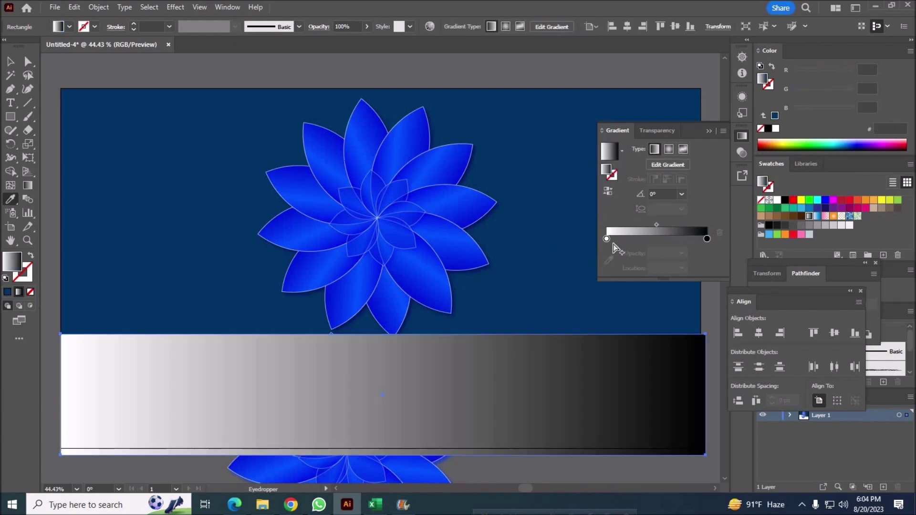
Set both gradient stops to the navy background colour.
double_click(606, 239)
click(558, 318)
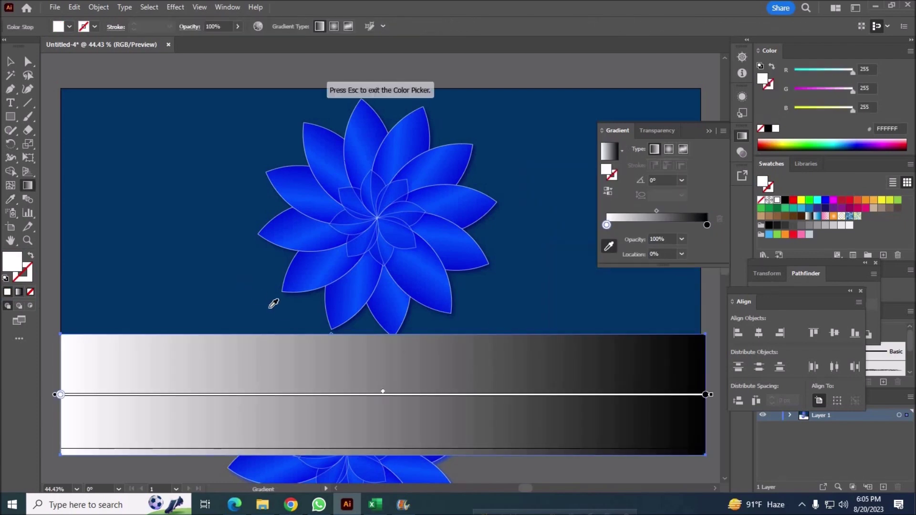
click(288, 322)
click(707, 225)
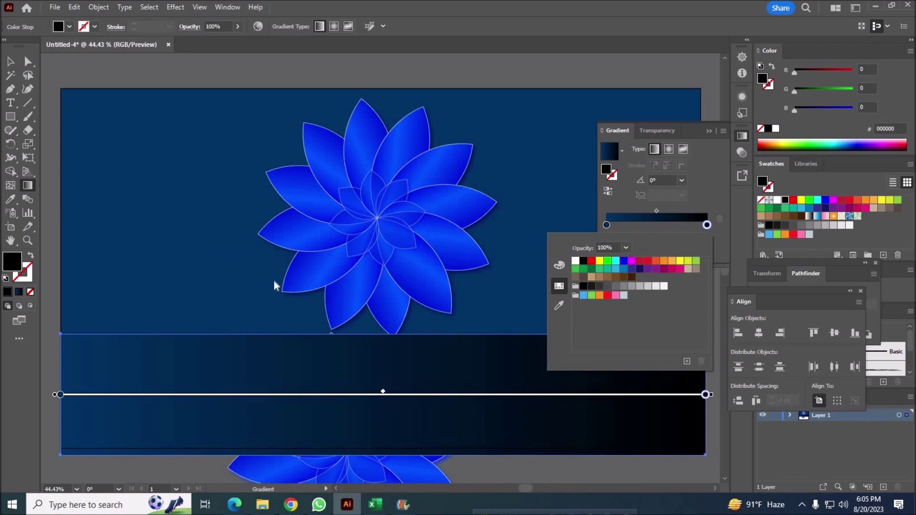
click(204, 227)
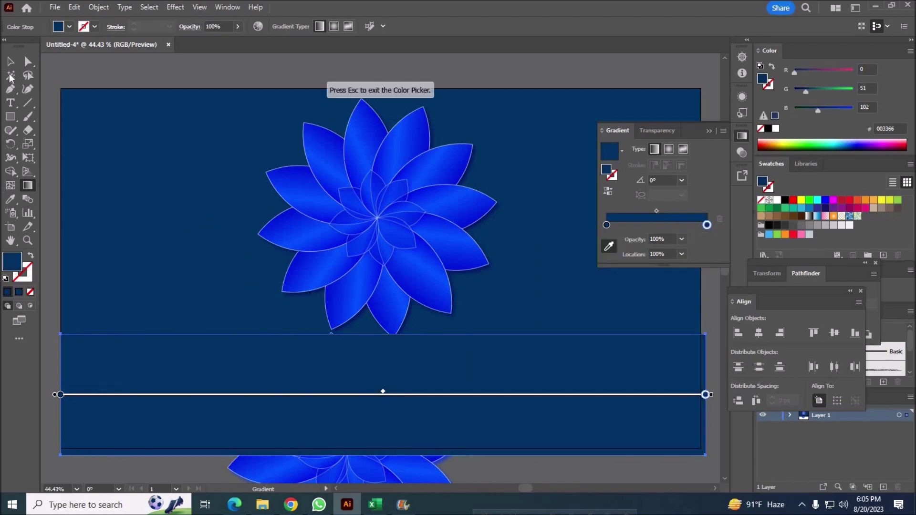
Set the right gradient stop's opacity to 70%.
click(683, 241)
click(704, 256)
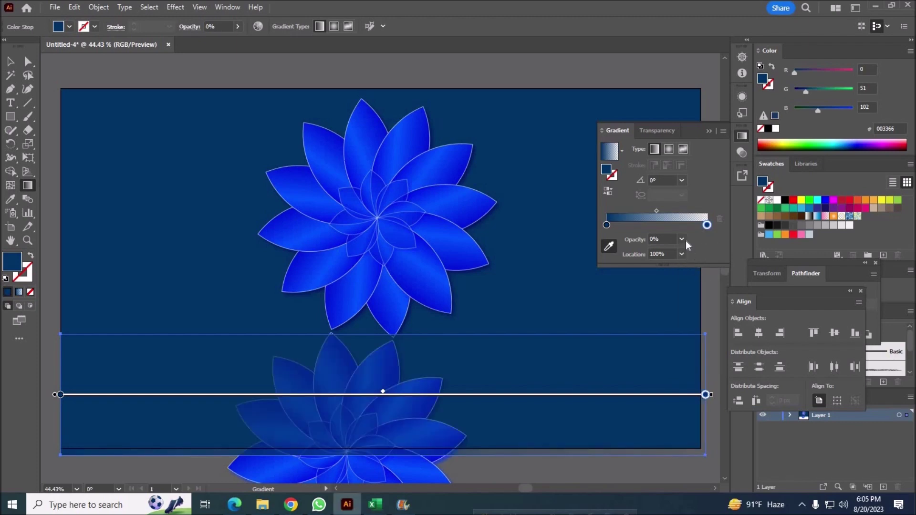
click(683, 238)
click(696, 327)
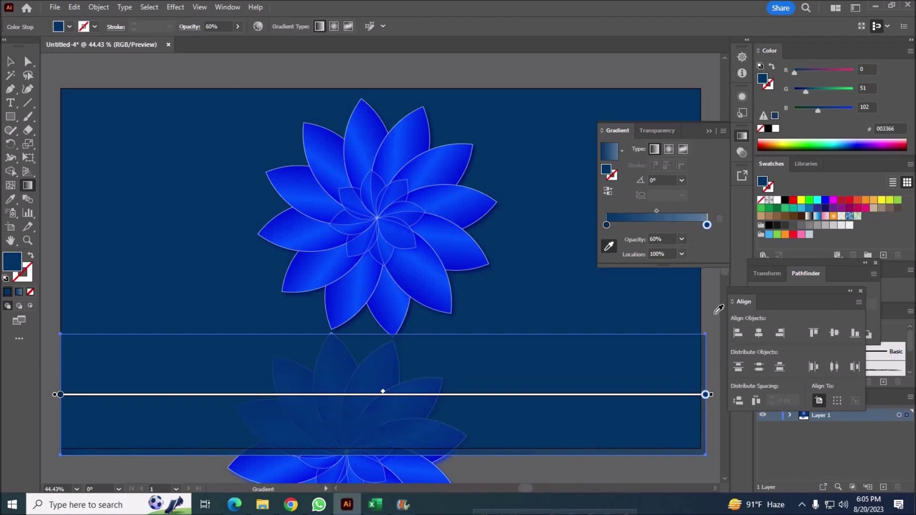
click(682, 239)
click(696, 340)
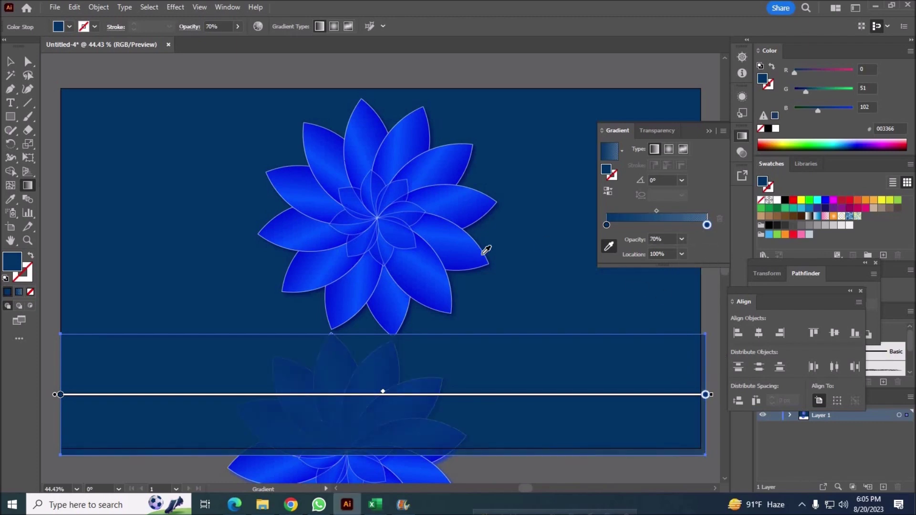
key(v)
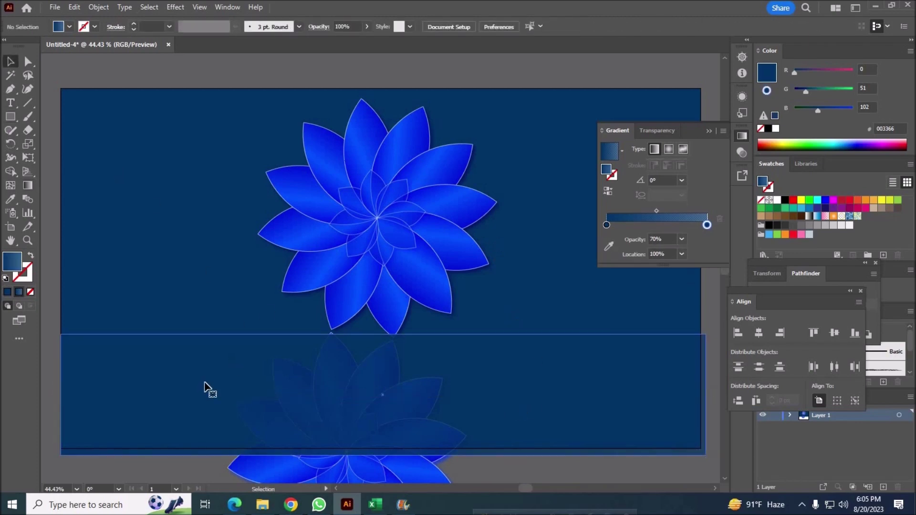
Drag the navy overlay's gradient with the Gradient tool so it runs top to bottom.
key(g)
drag(394, 290, 380, 428)
drag(328, 471, 300, 327)
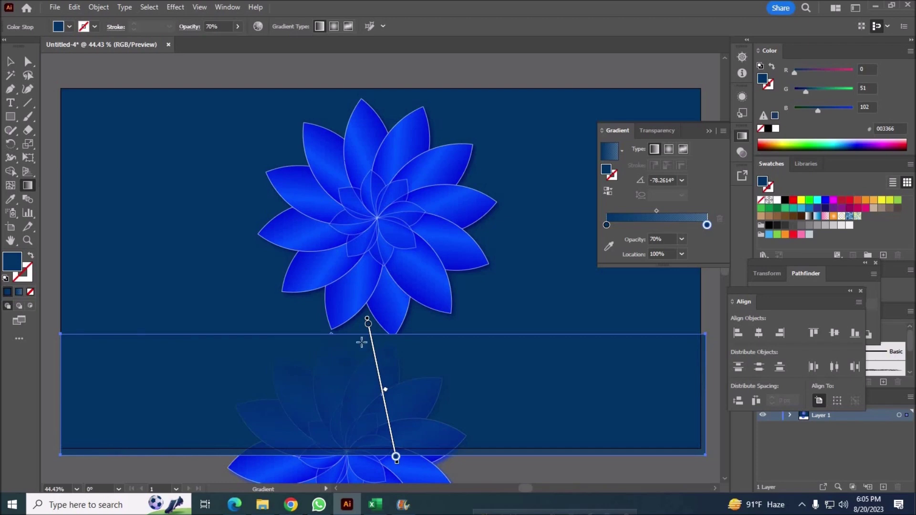
drag(377, 451, 388, 344)
drag(444, 323, 377, 479)
Nudge the overlay rectangle slightly higher and settle the lower flower in place.
key(v)
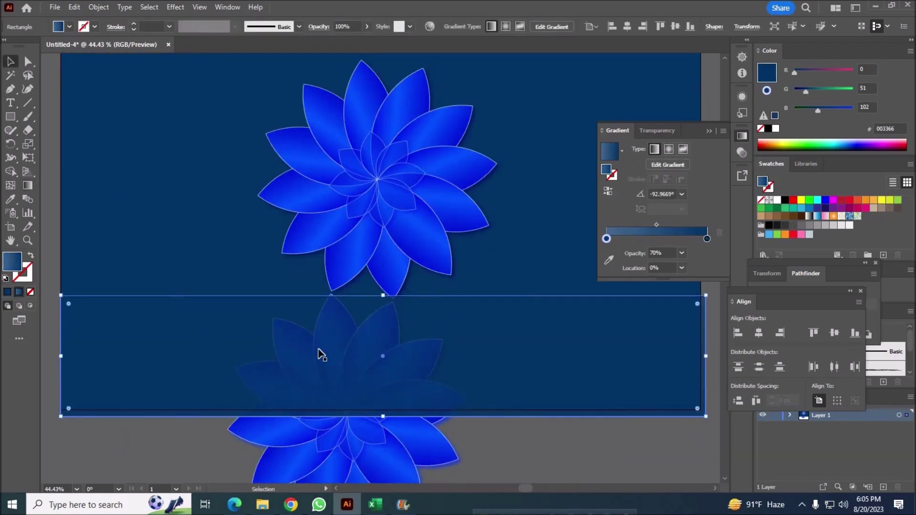
drag(321, 353, 321, 350)
drag(505, 336, 526, 342)
drag(385, 472, 387, 475)
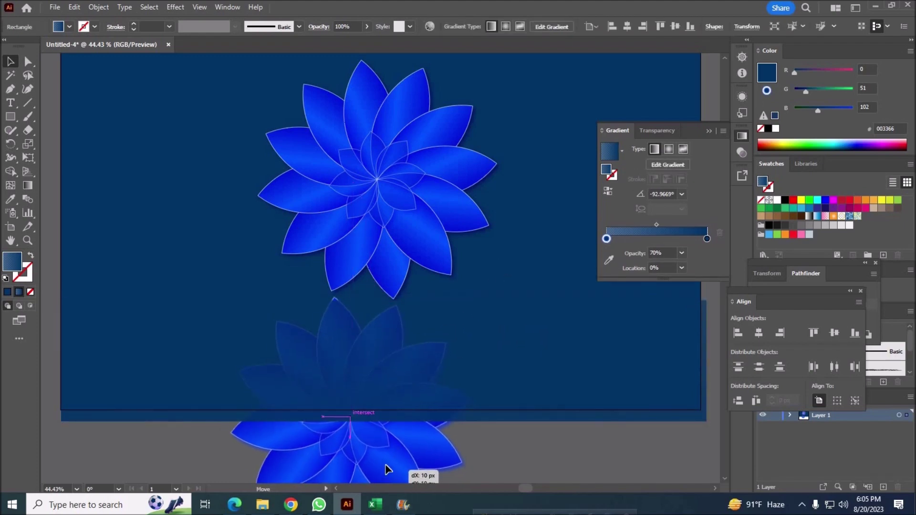
drag(386, 470, 385, 467)
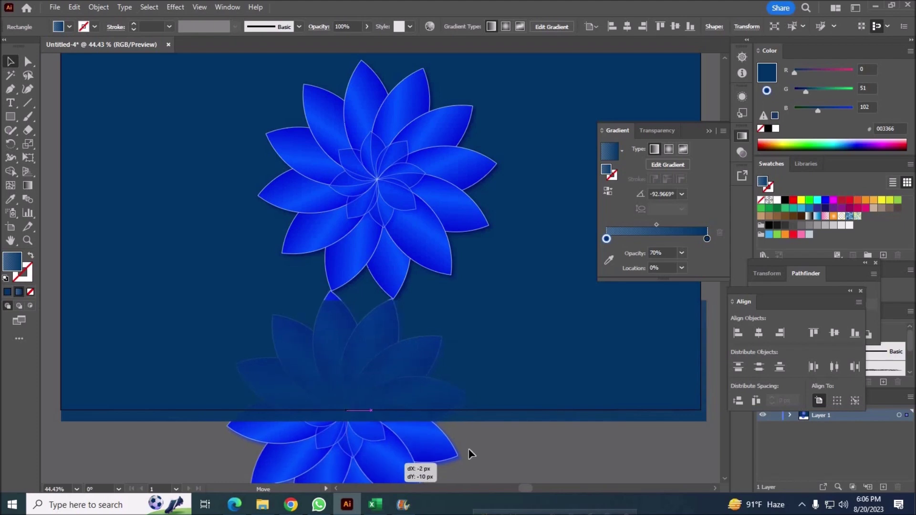
Check the flower's Arrange options, deselect, then shift the reflected flower slightly lower and right.
click(572, 392)
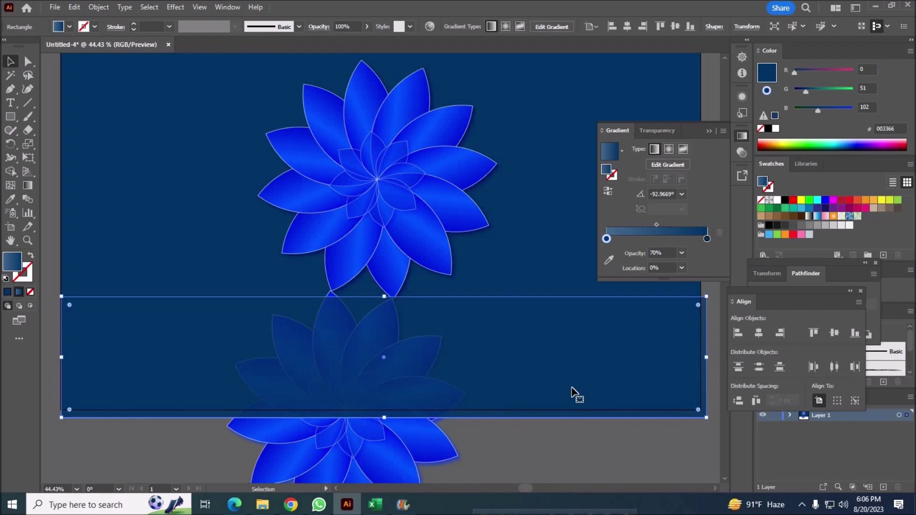
right_click(426, 212)
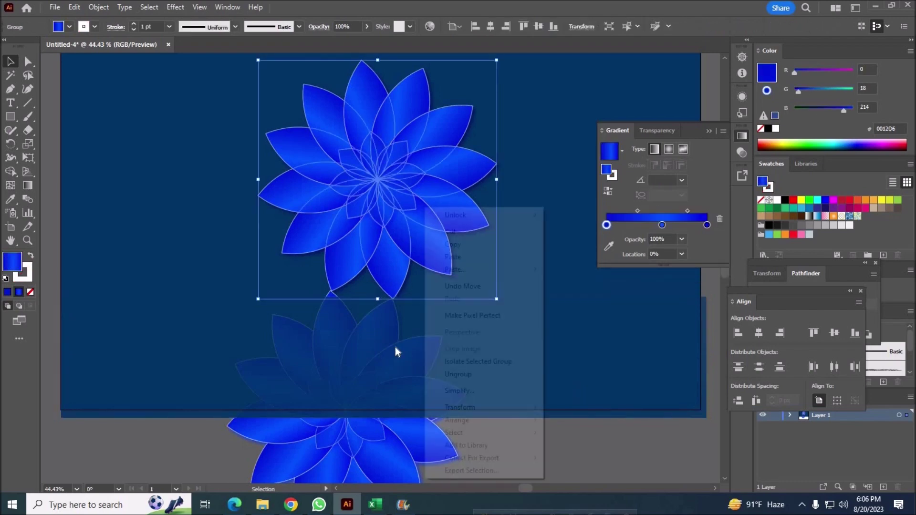
click(565, 391)
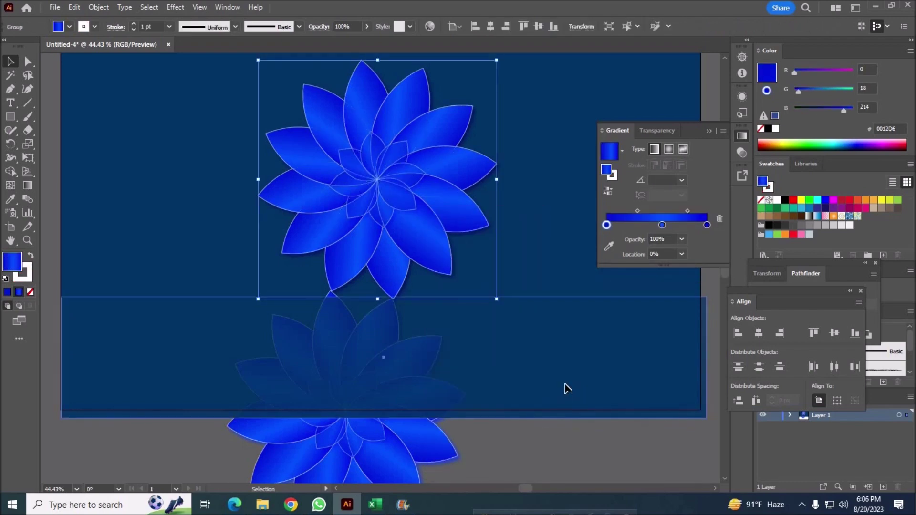
click(533, 434)
drag(416, 450, 548, 437)
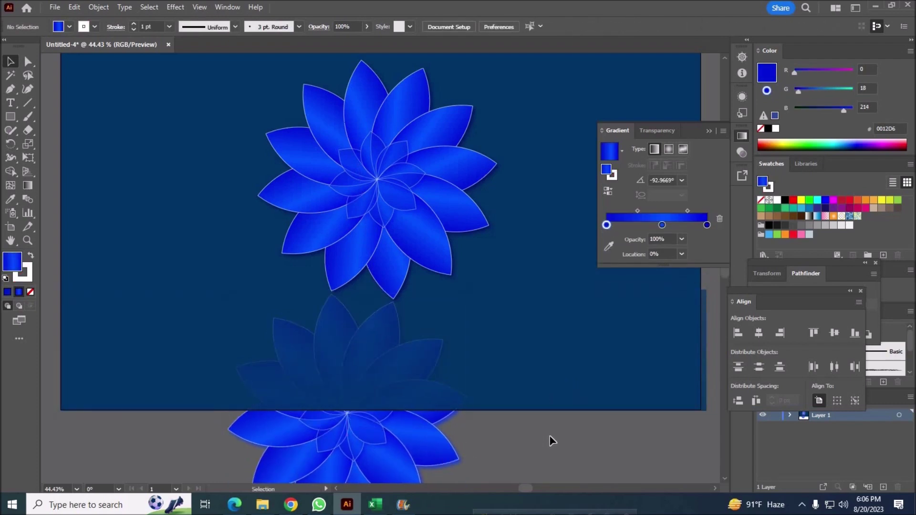
click(619, 444)
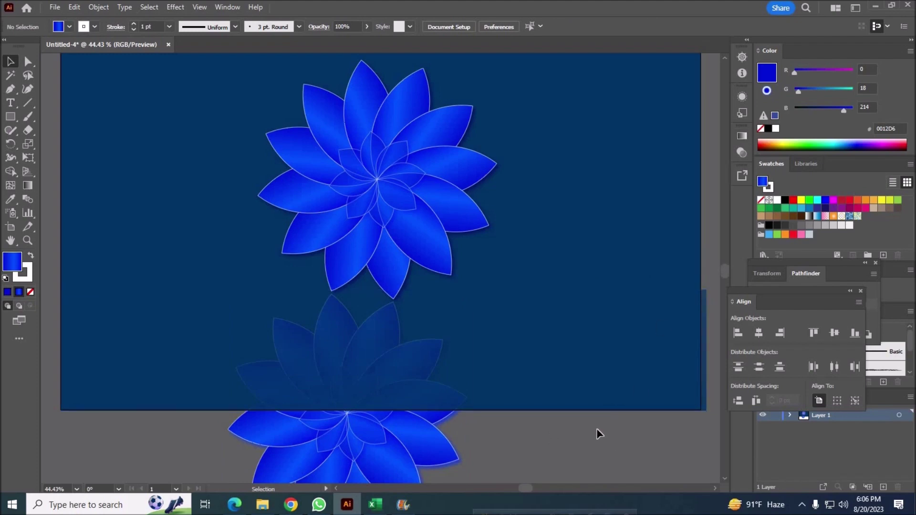